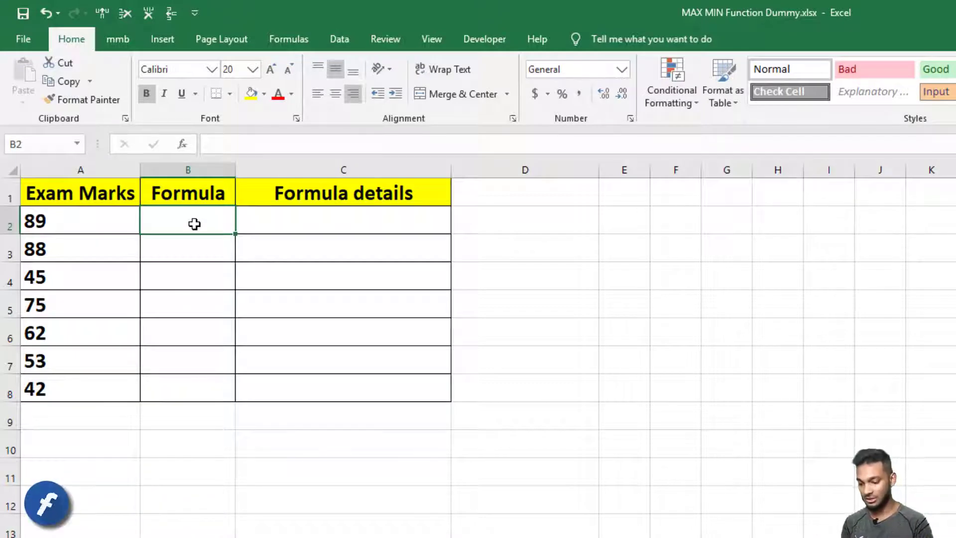
- Enter the formula =MAX(A2:A8) in cell B2 to find the highest exam mark
text(=)
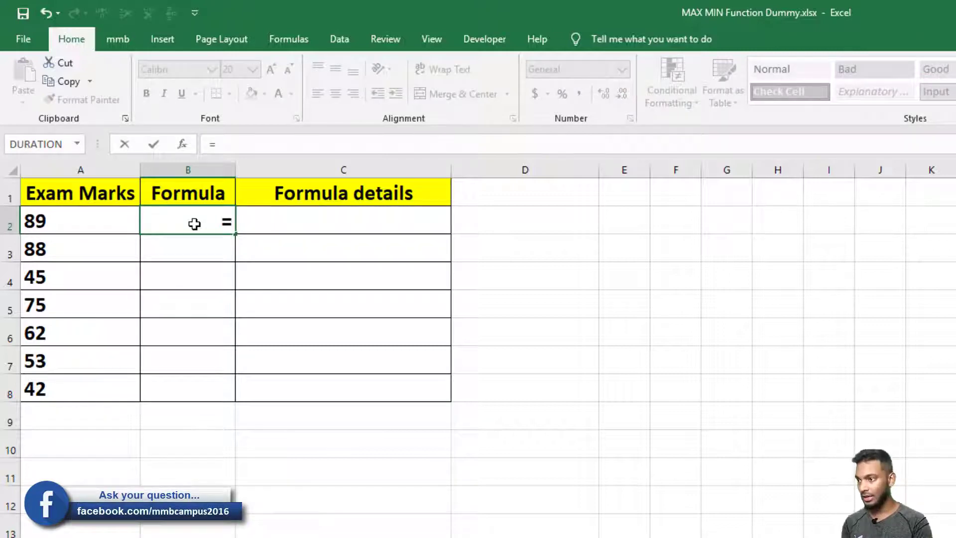
text(max)
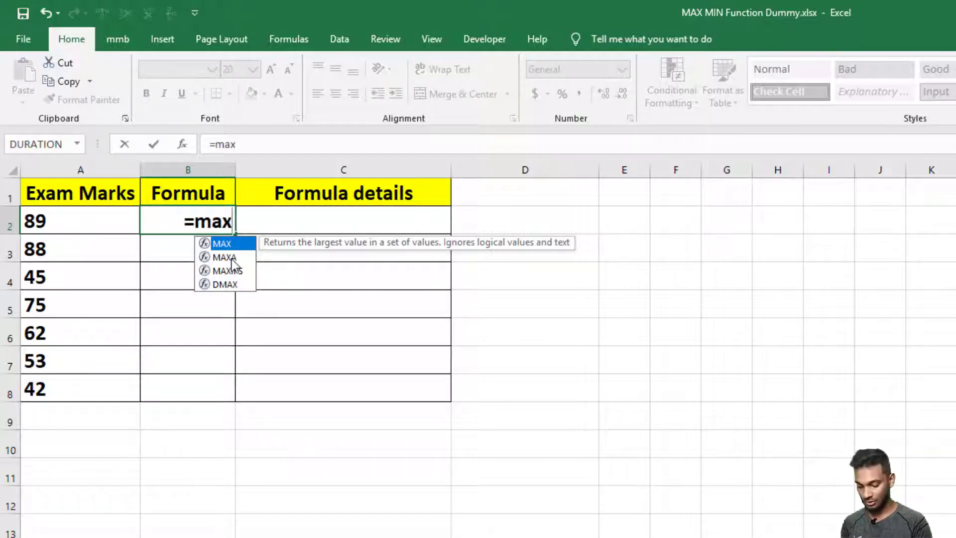
text(()
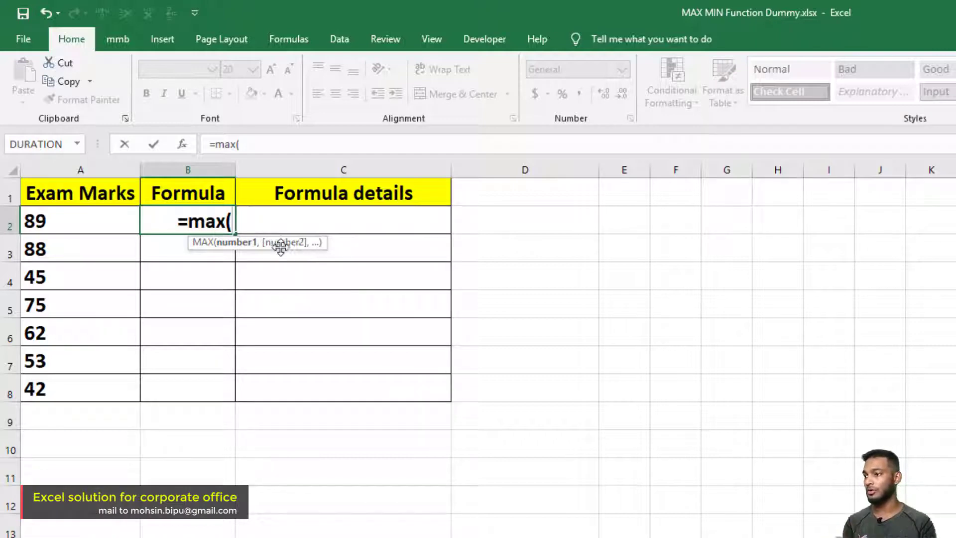
click(62, 223)
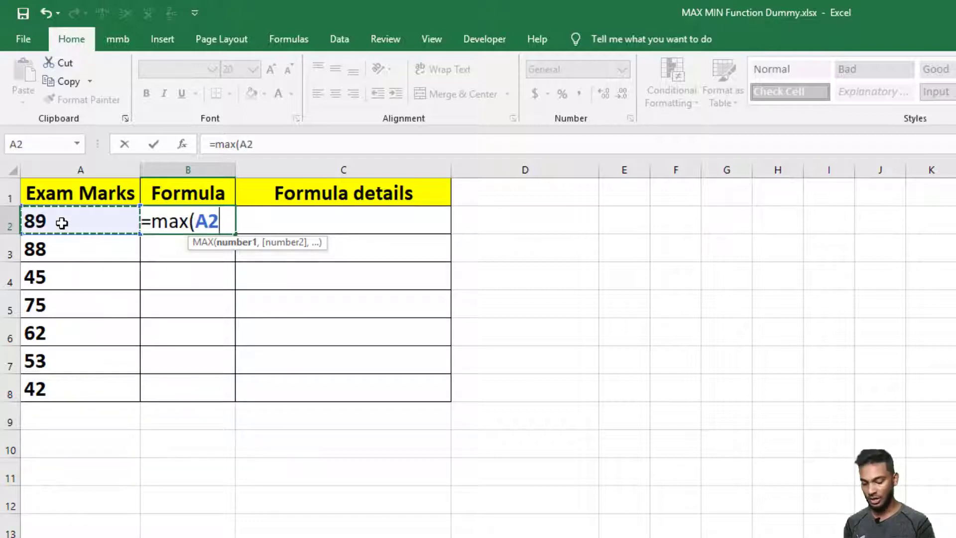
key(ctrl+shift+Down)
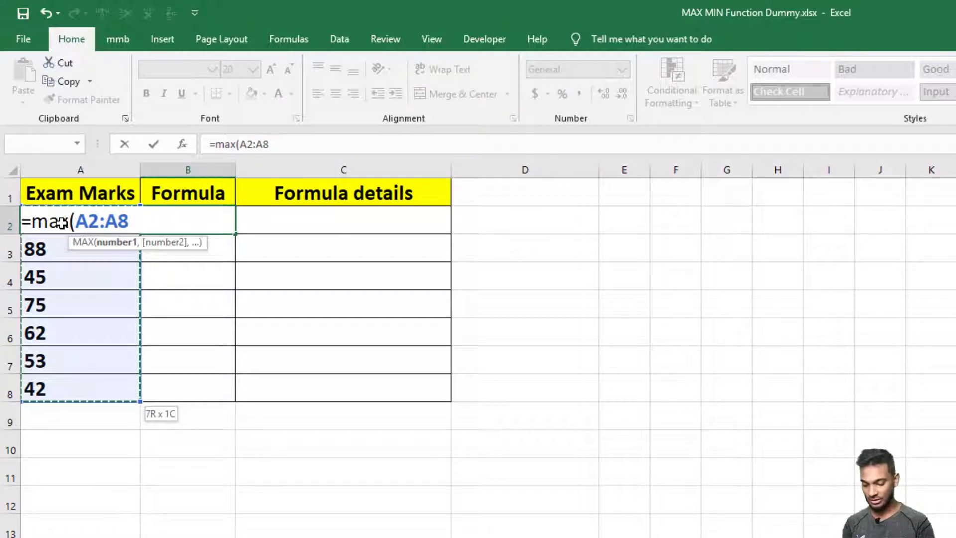
text())
key(Return)
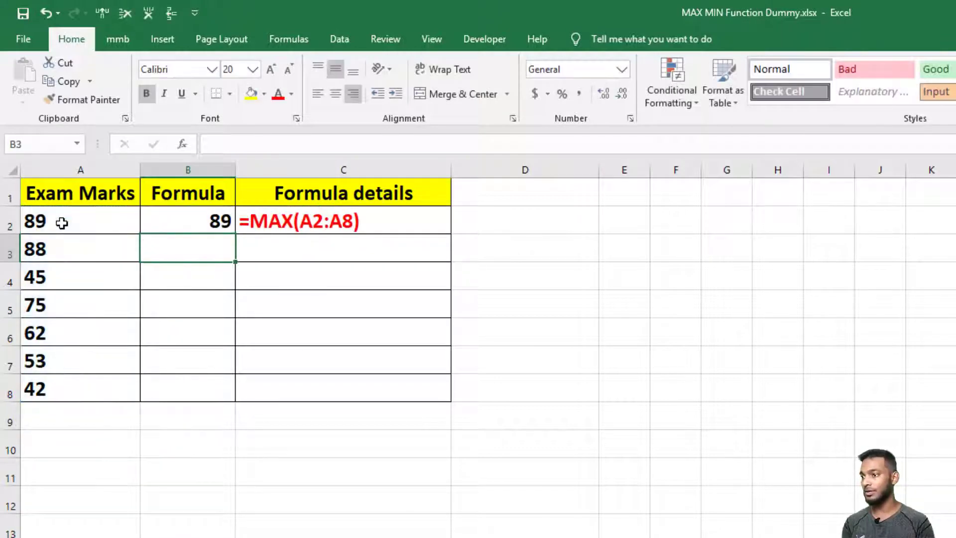
click(181, 220)
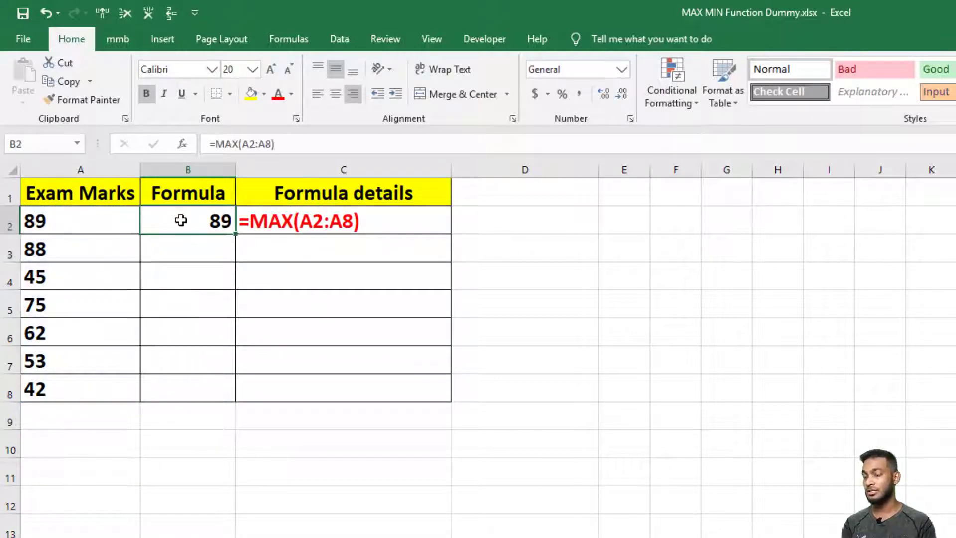
- Enter the extra values 99 in cell B10 and 98 in cell B11 below the table
click(196, 248)
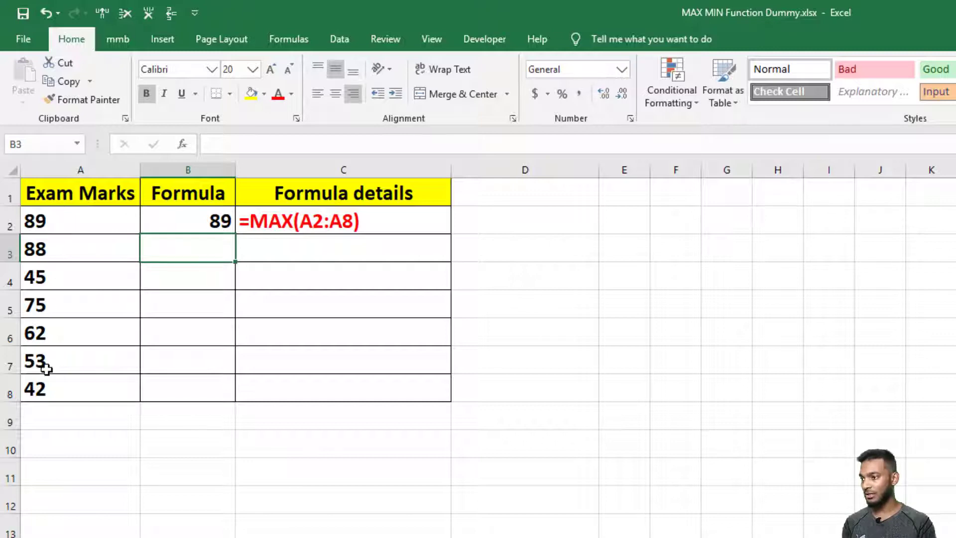
click(183, 441)
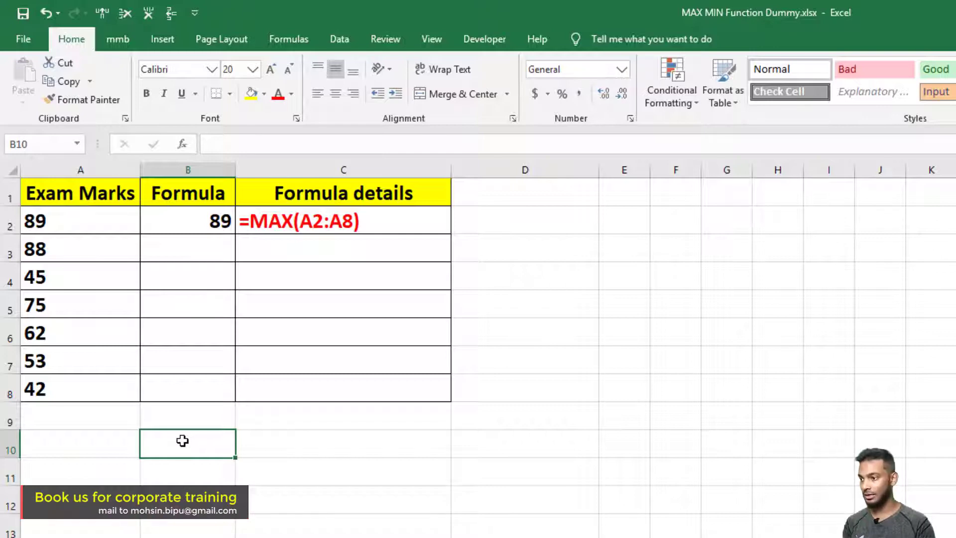
text(99)
key(Return)
text(98)
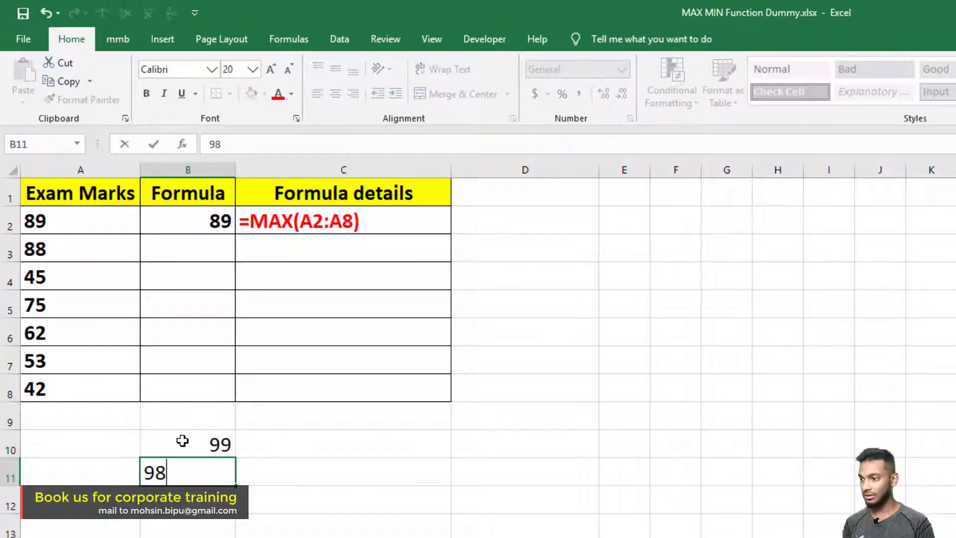
key(Return)
- Enter =MAX(A2:A8,B10:B11) in cell B3 to find the highest value across both ranges, and check its two arguments
click(185, 252)
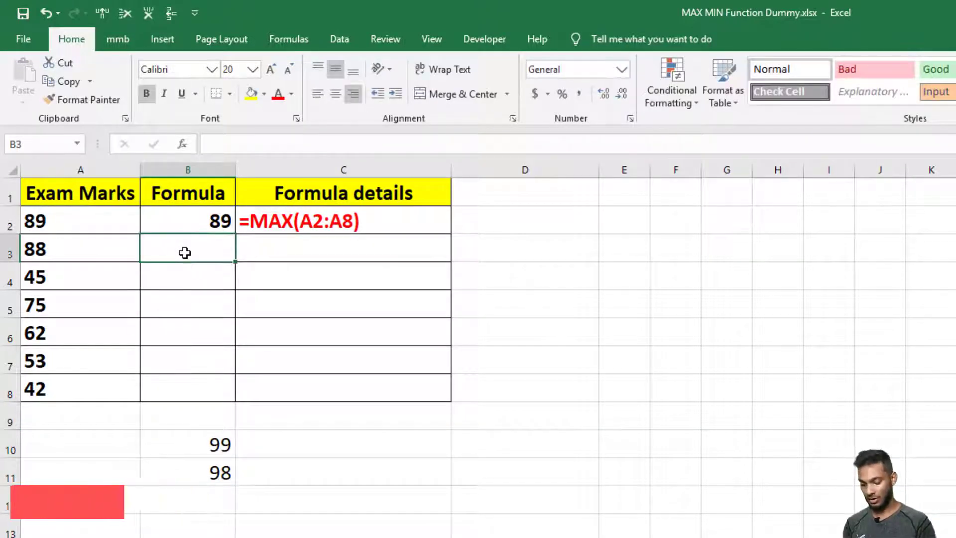
text(=max)
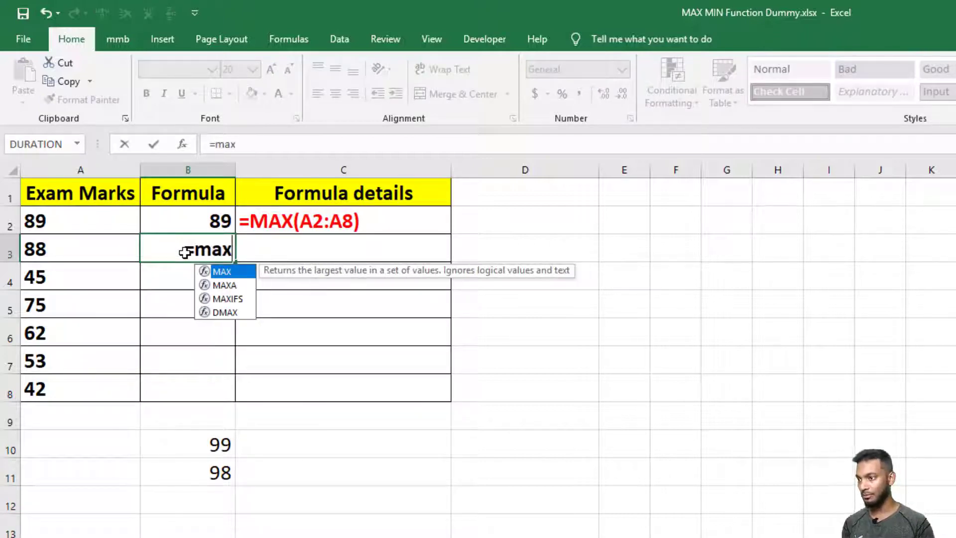
text(()
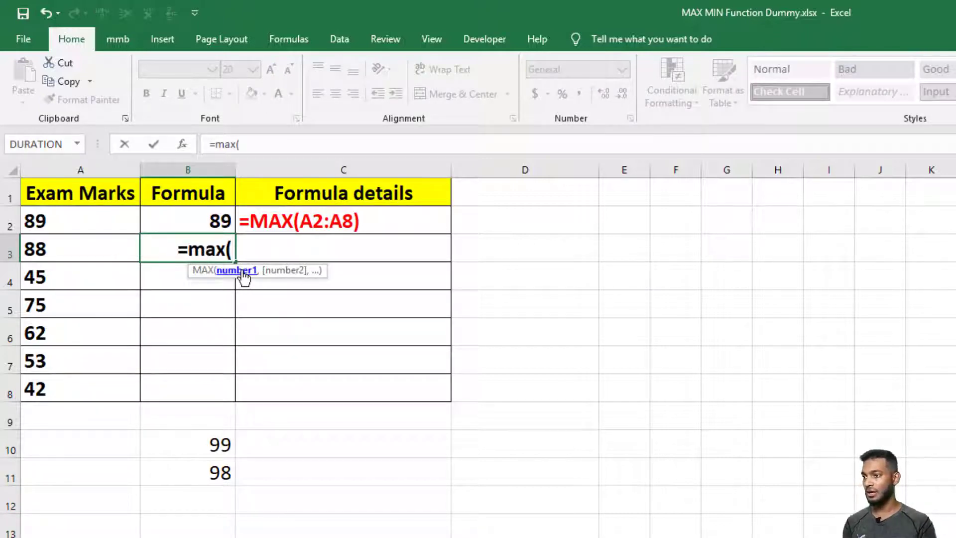
drag(83, 221, 84, 379)
text(,)
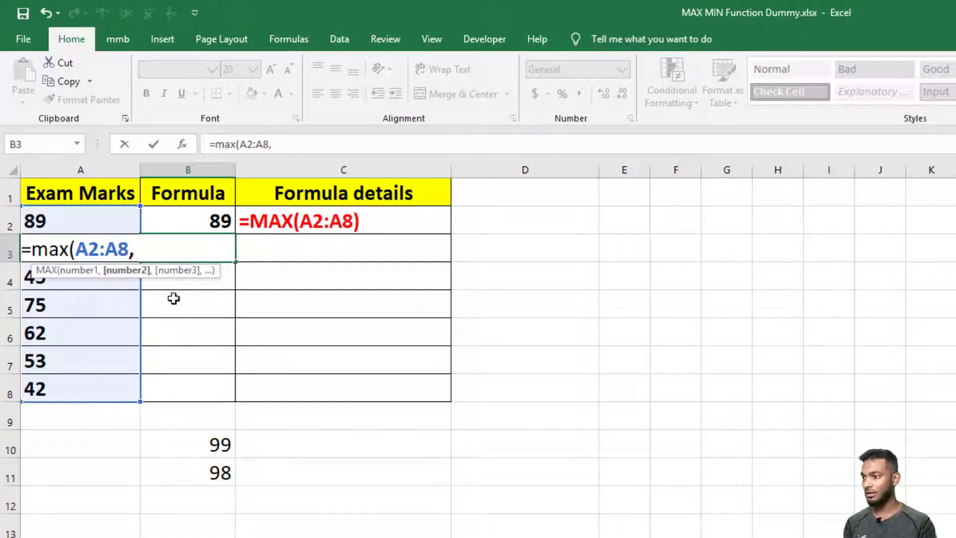
drag(192, 444, 192, 472)
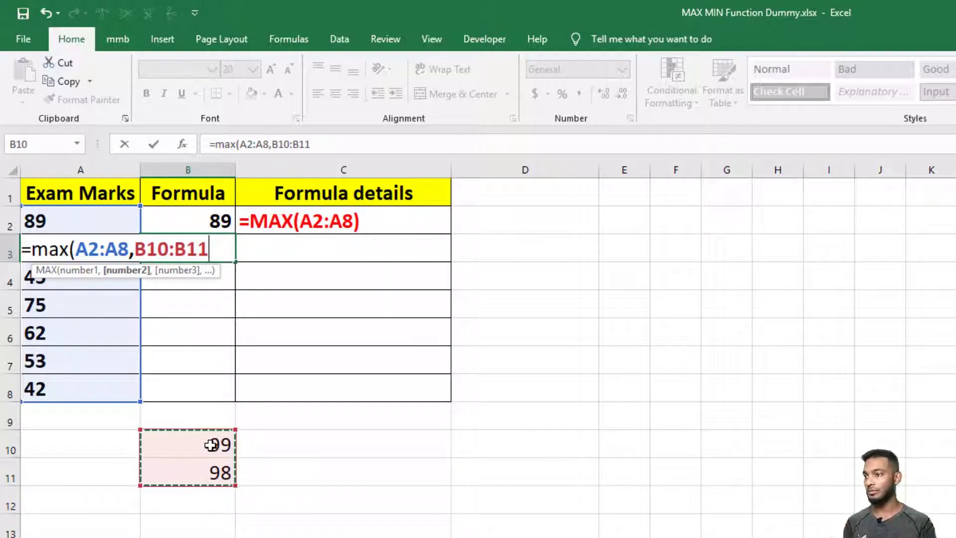
click(329, 145)
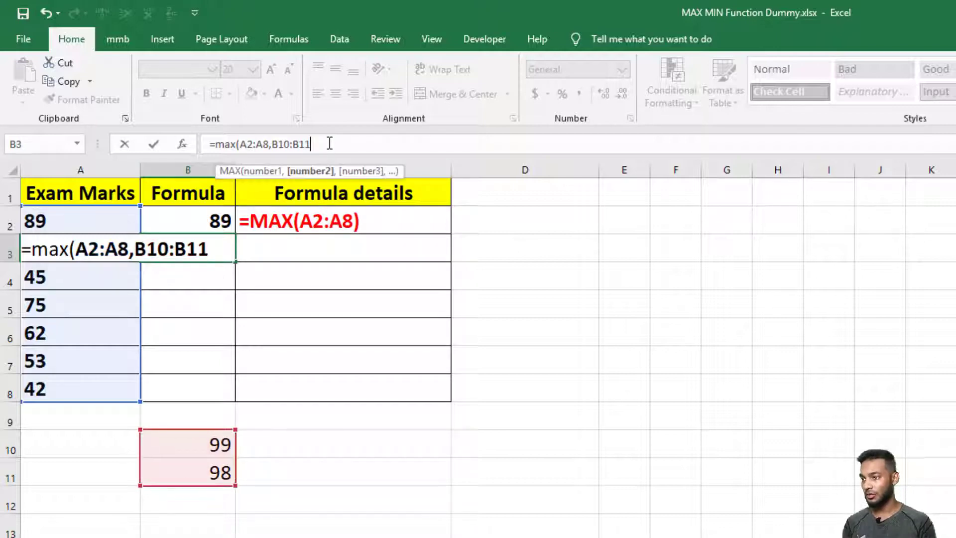
text())
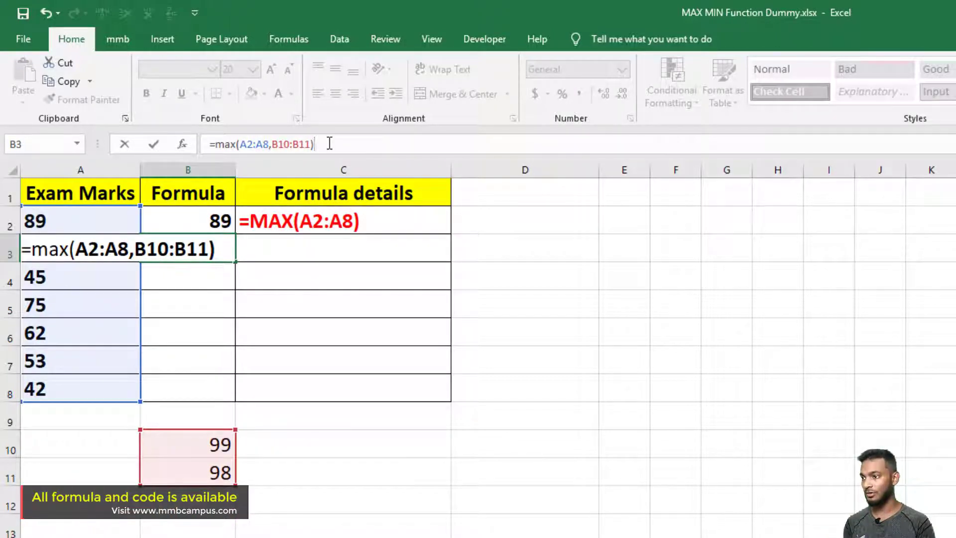
key(Return)
click(209, 246)
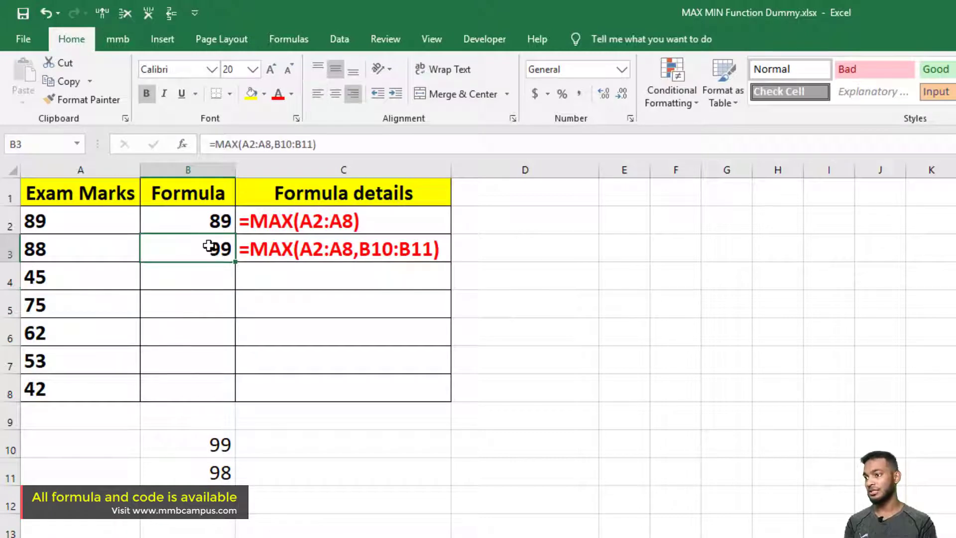
click(265, 144)
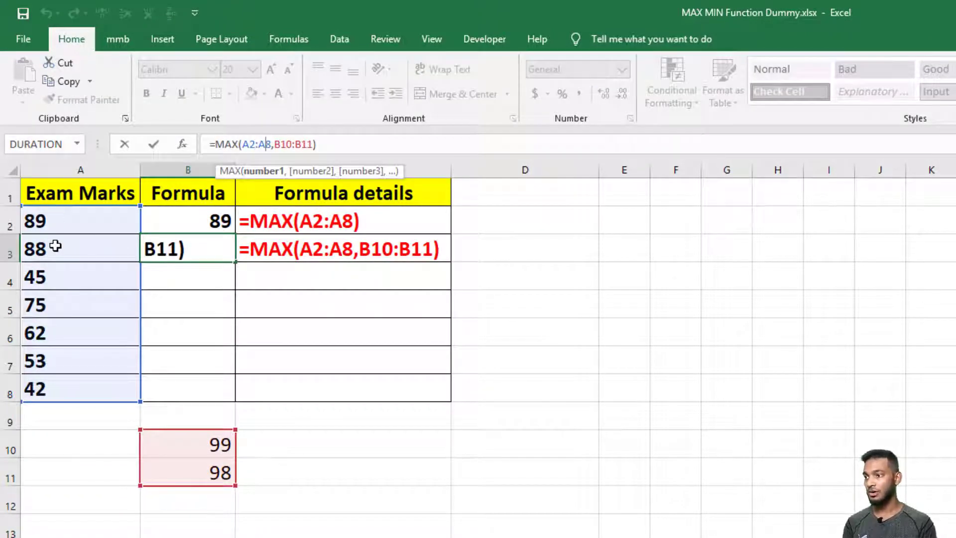
click(282, 145)
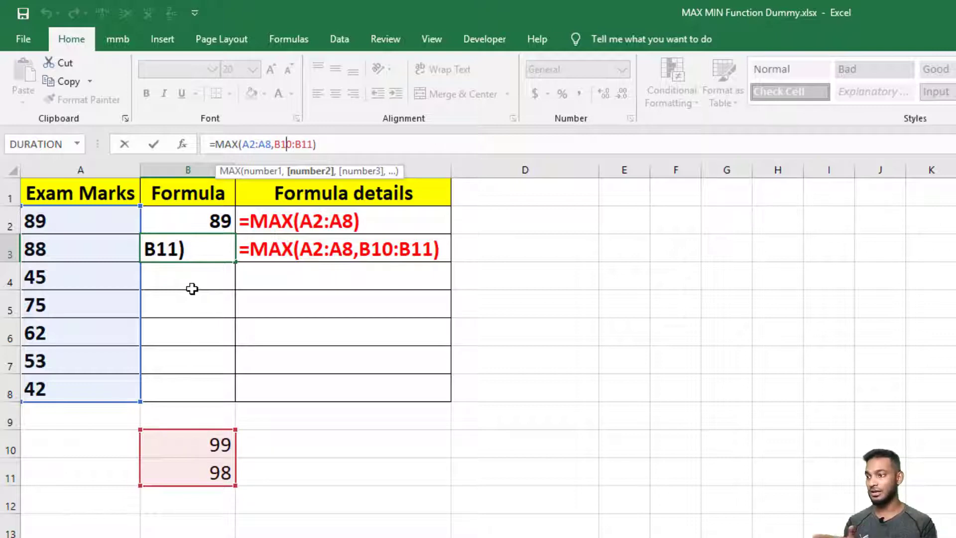
key(Return)
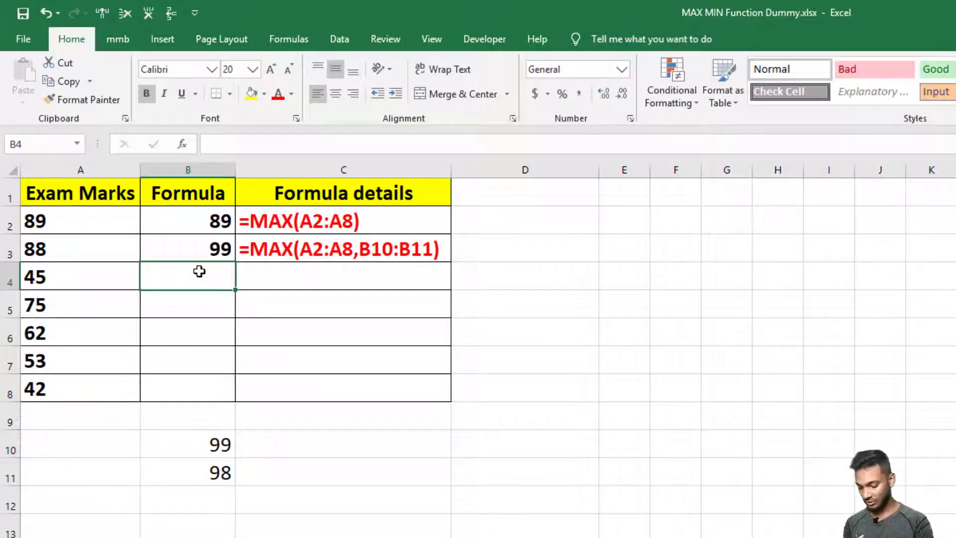
- Build a MAX formula in cell B4 through the Function Arguments dialog, with Number1 as A2:A8 and Number2 as B10:B11
text(=max)
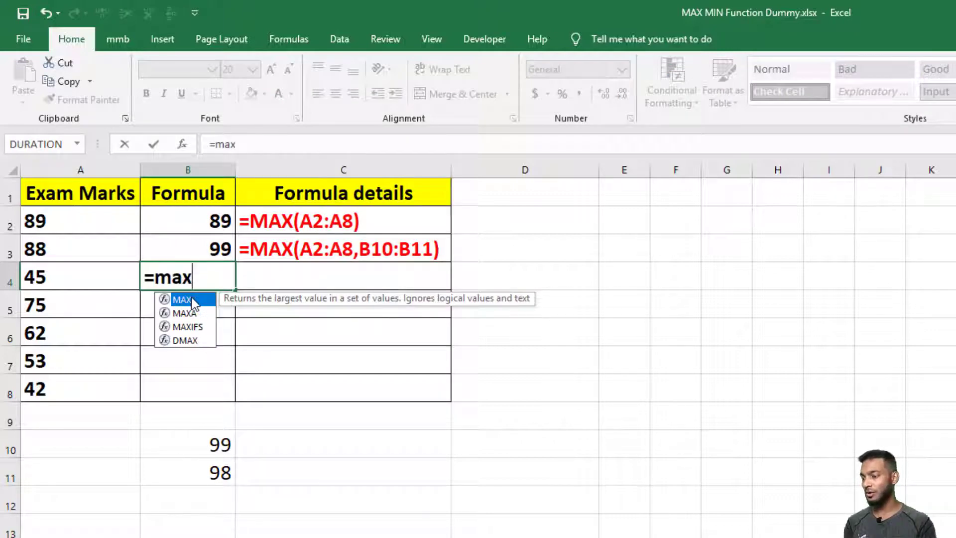
double_click(181, 301)
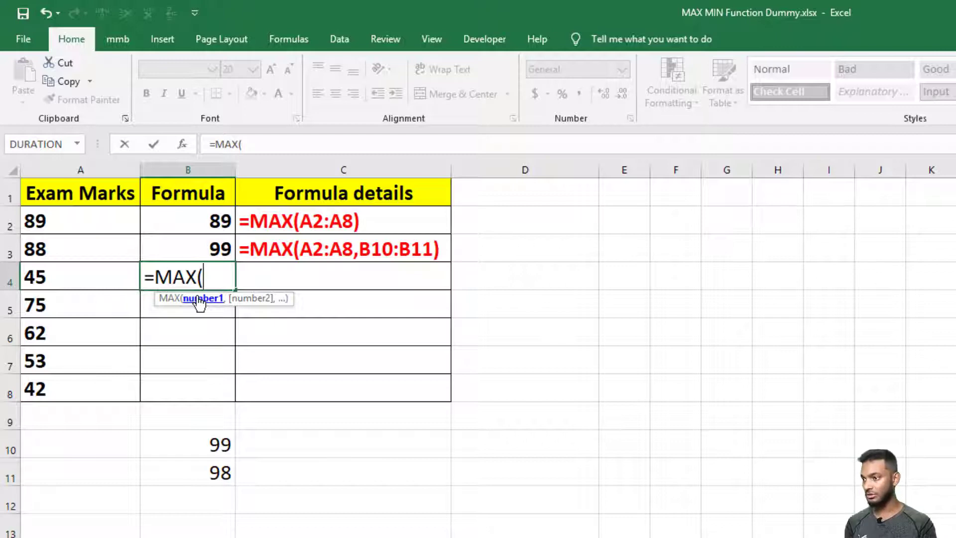
key(ctrl+a)
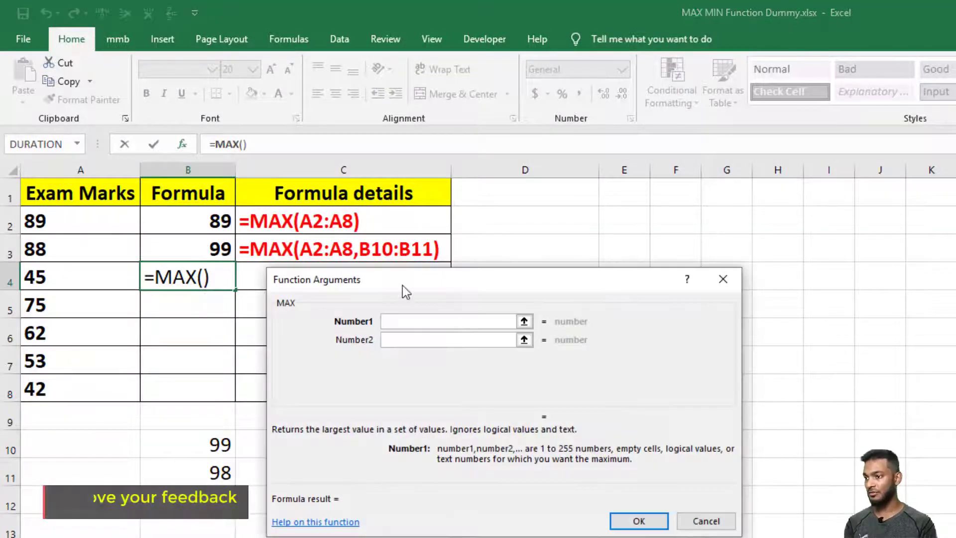
mouse_move(402, 285)
mouse_down()
mouse_move(323, 331)
mouse_move(390, 291)
mouse_up()
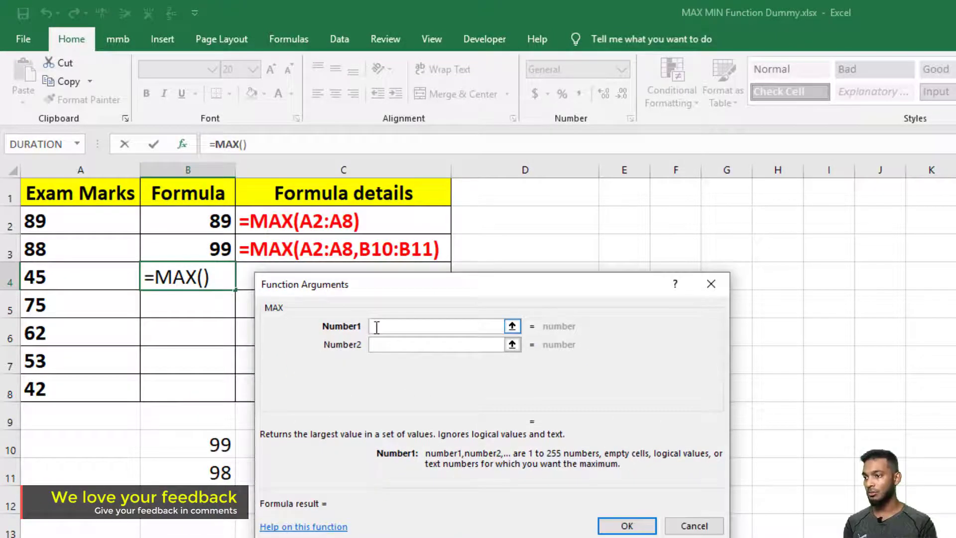
drag(115, 223, 57, 388)
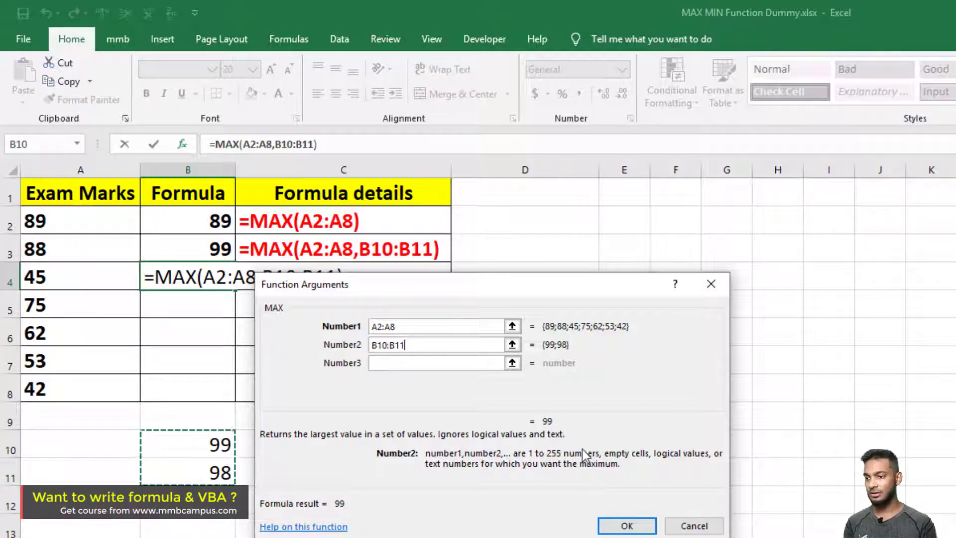
click(626, 526)
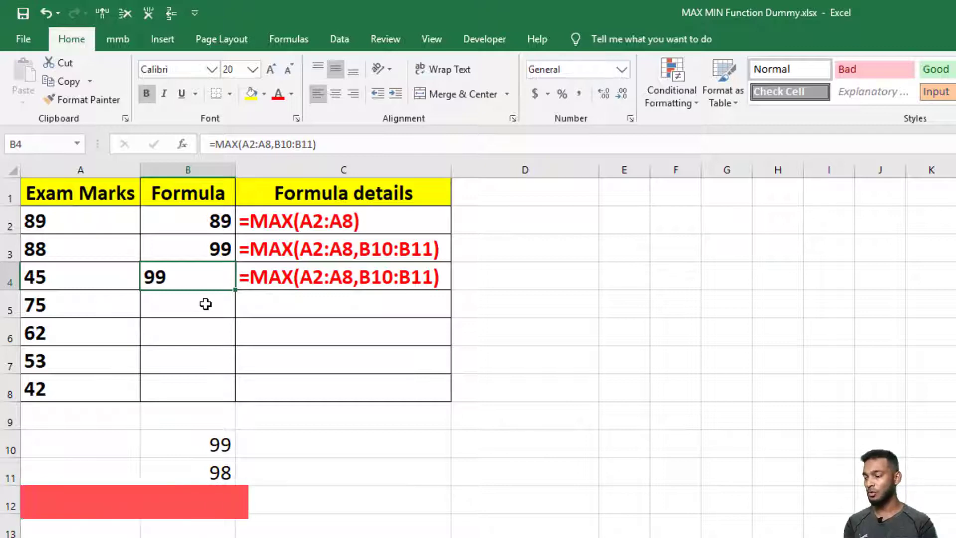
- Clear the exam marks in A2:A8 to test how the MAX formula in B2 handles empty cells, and undo the deletion
click(328, 144)
key(Escape)
key(Up)
key(Up)
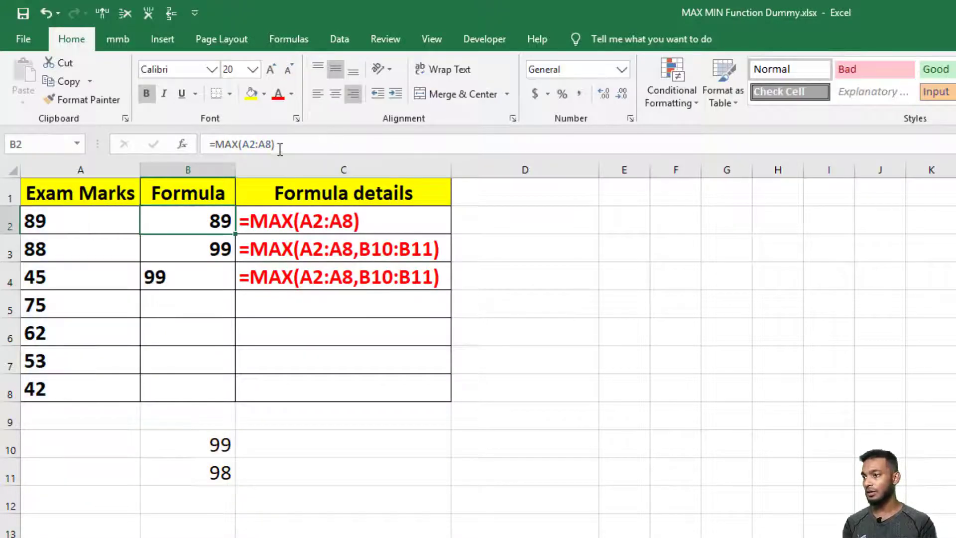
click(301, 145)
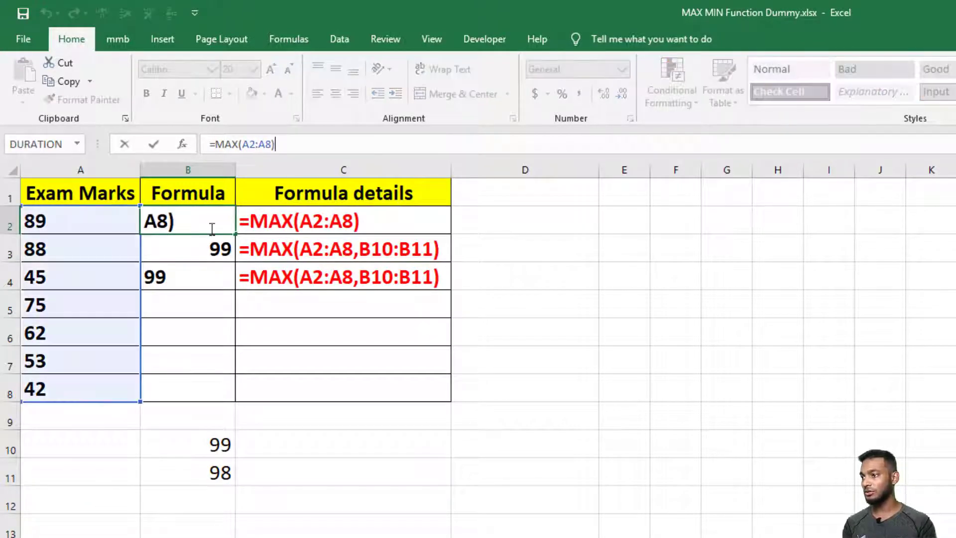
drag(85, 222, 75, 387)
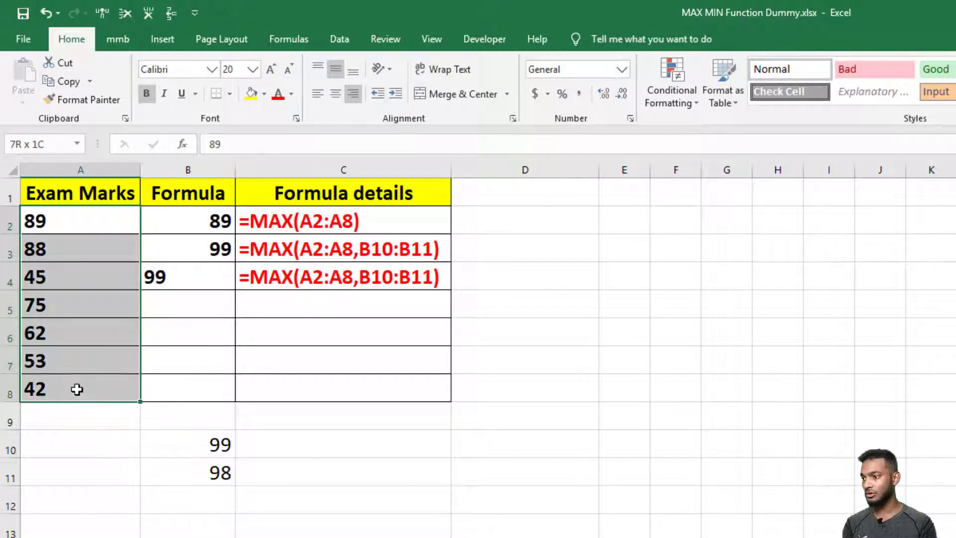
key(Delete)
click(211, 221)
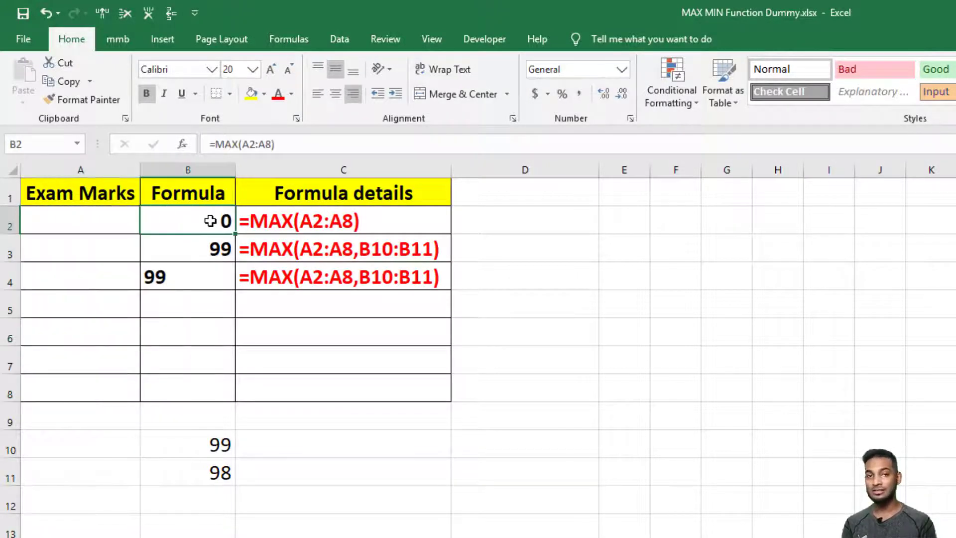
key(ctrl+z)
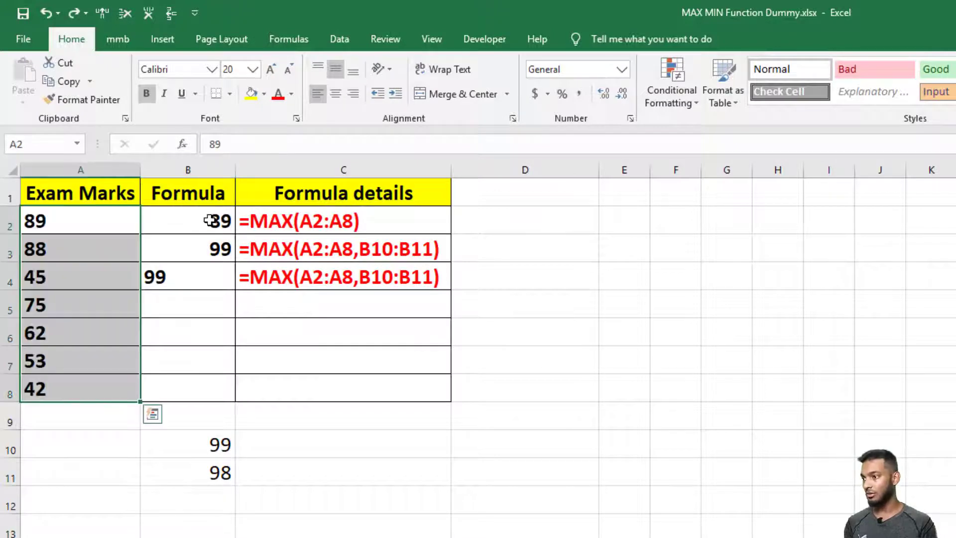
- Replace the mark in A2 with the text Bangladesh to test how the MAX formula in B2 treats text, and undo the entry
click(64, 220)
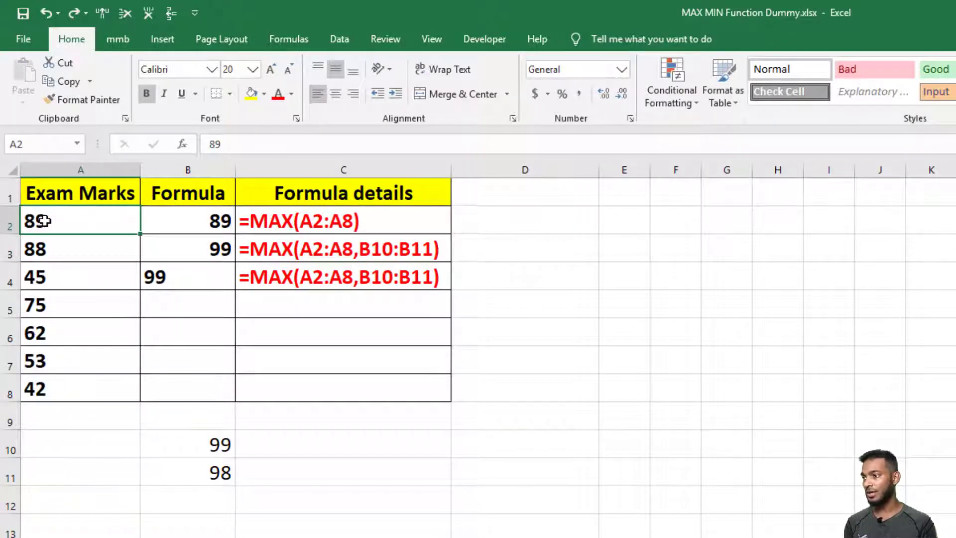
text(tex)
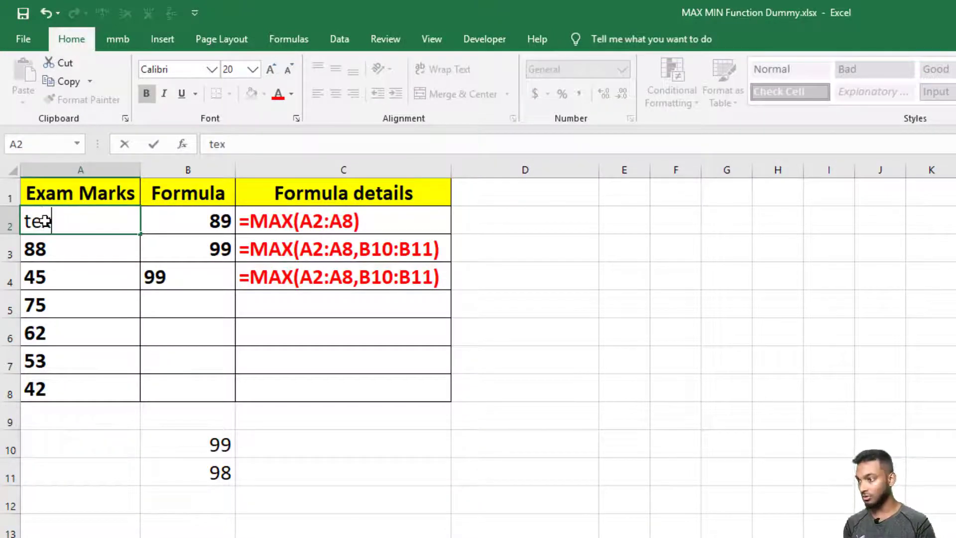
text(t)
key(BackSpace)
key(BackSpace)
key(BackSpace)
key(BackSpace)
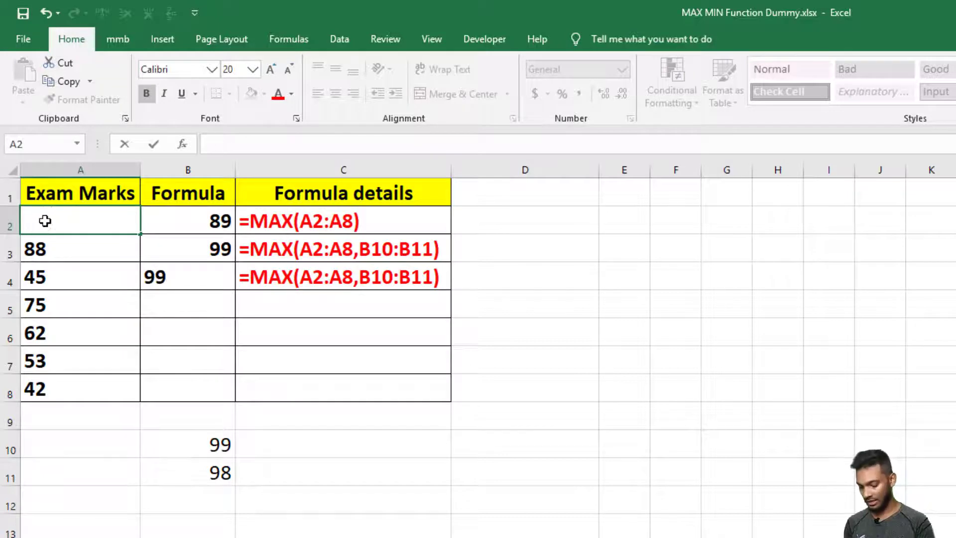
text('Bangladesh)
key(Return)
click(46, 219)
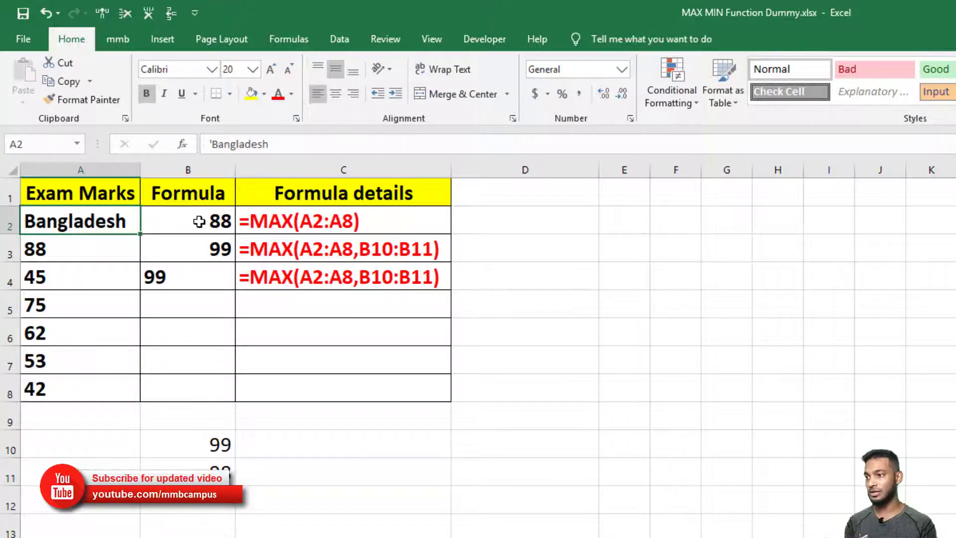
key(ctrl+z)
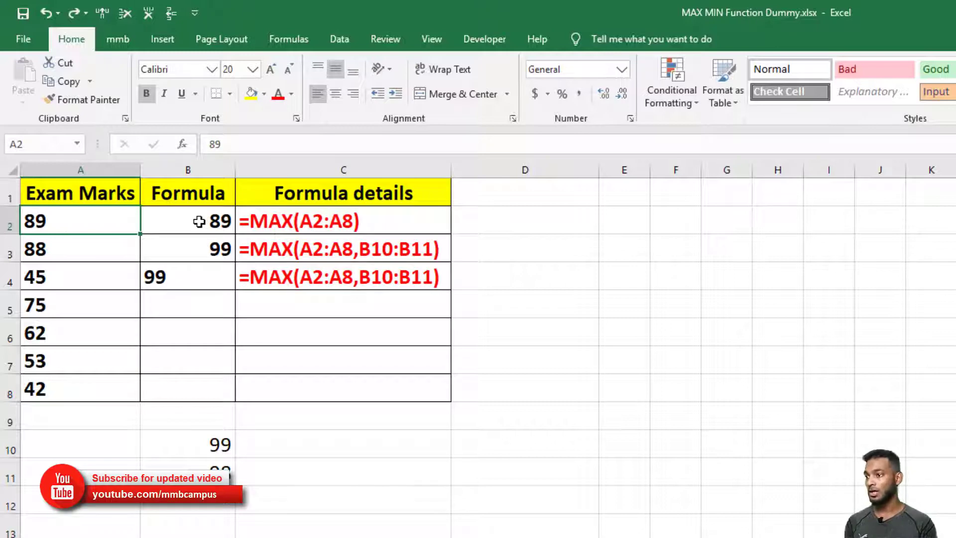
- Convert the mark in A2 to text by adding a leading apostrophe, making it '89, and check the MAX formula in B2
double_click(29, 221)
text(')
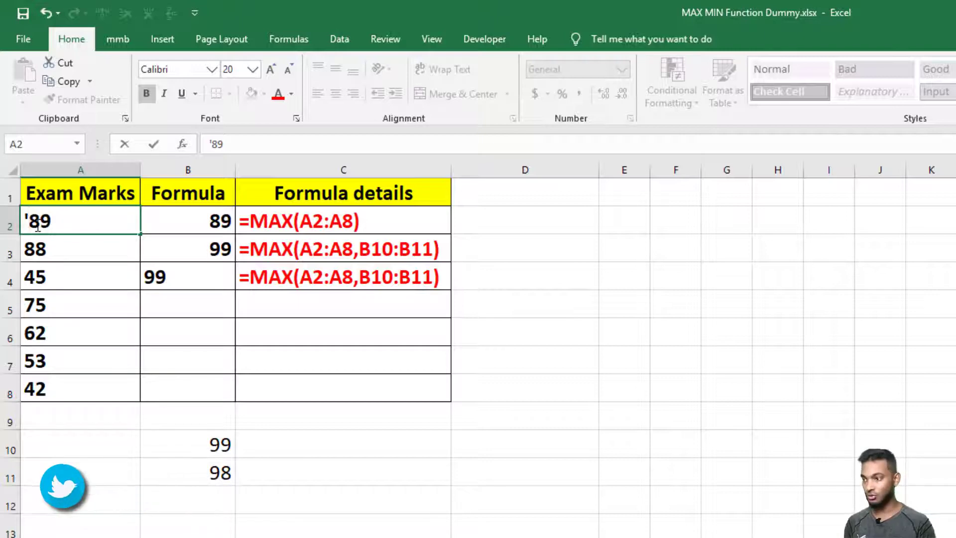
key(Return)
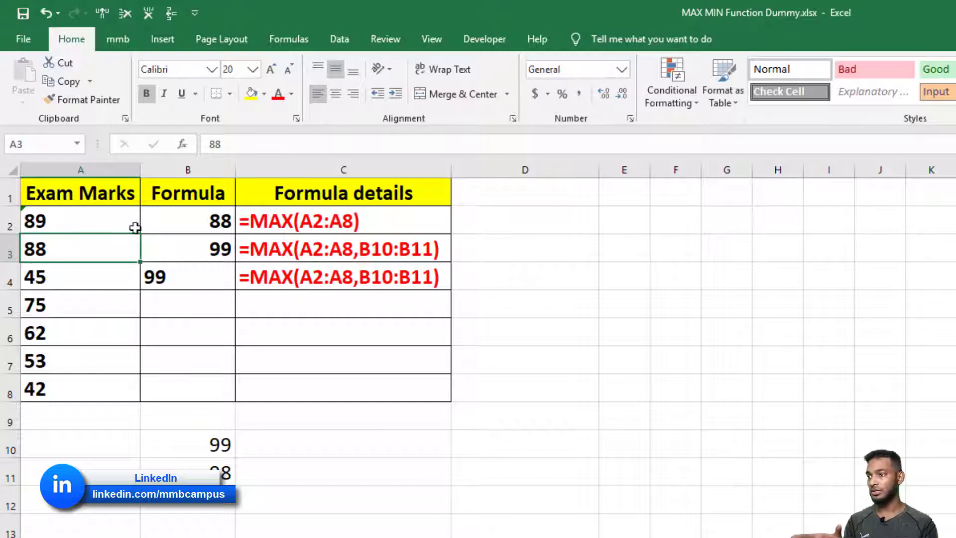
click(217, 219)
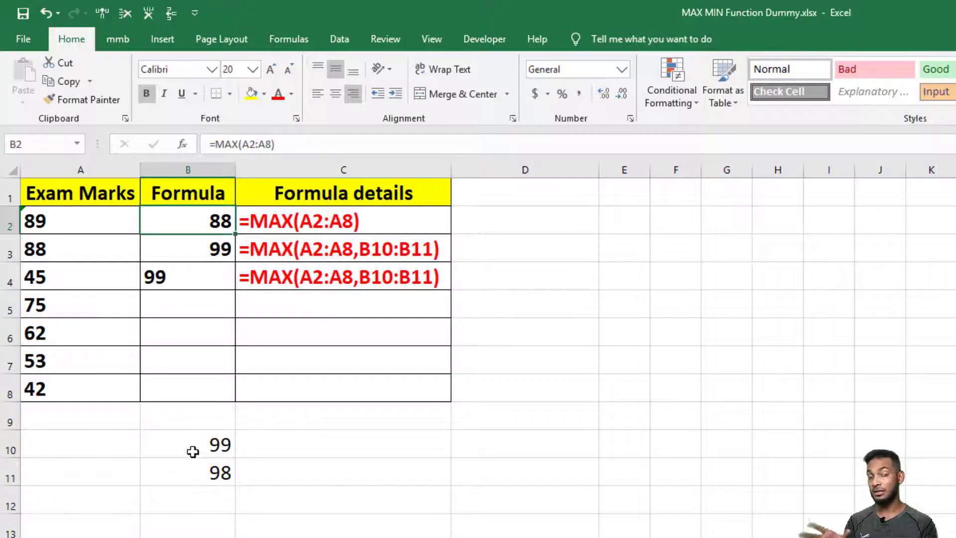
click(169, 301)
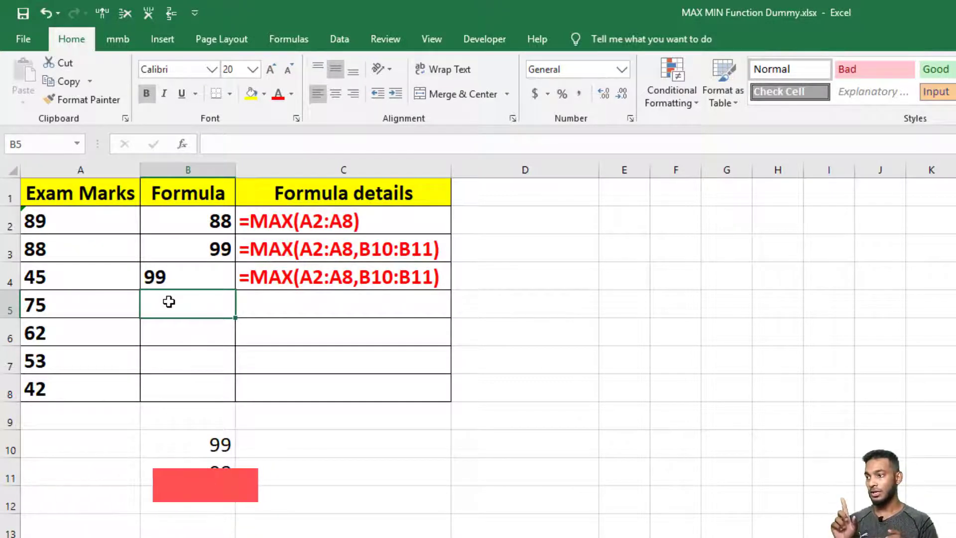
click(187, 242)
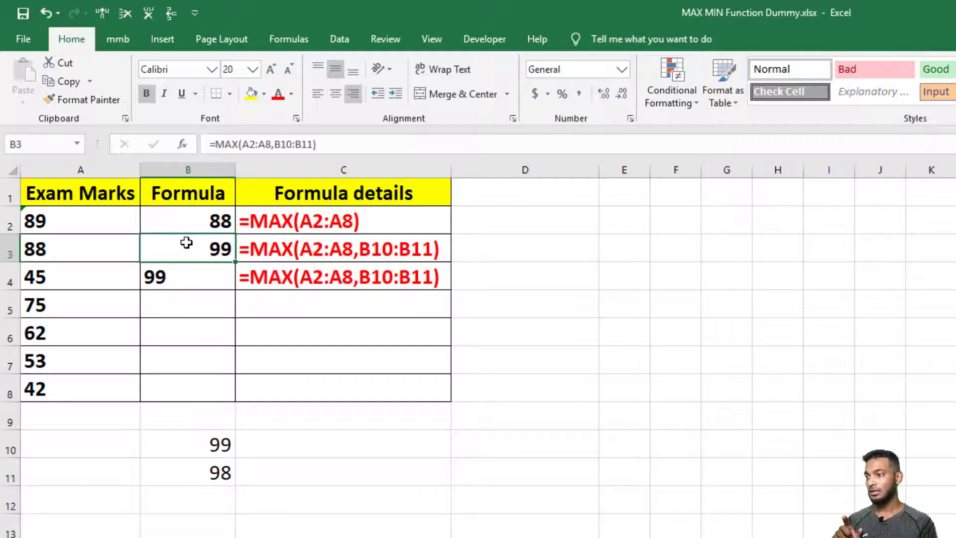
click(187, 220)
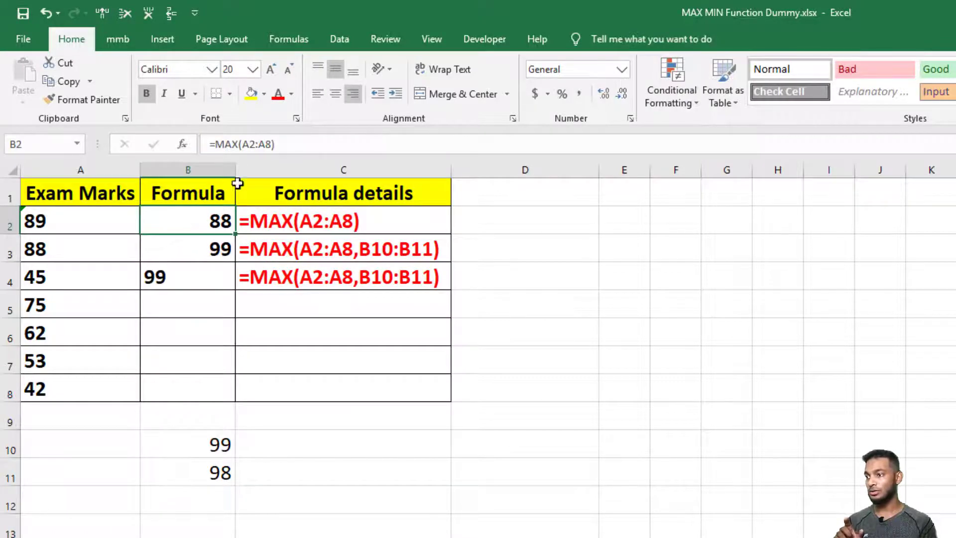
text(=MAX)
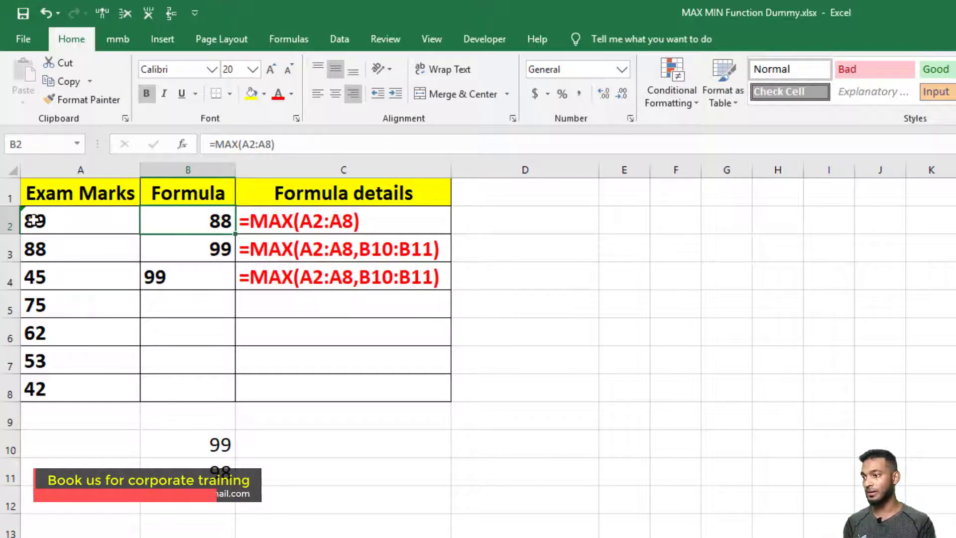
- Enter =MIN(A2:A8) in cell B5 to find the lowest exam mark, and check the formula
click(213, 314)
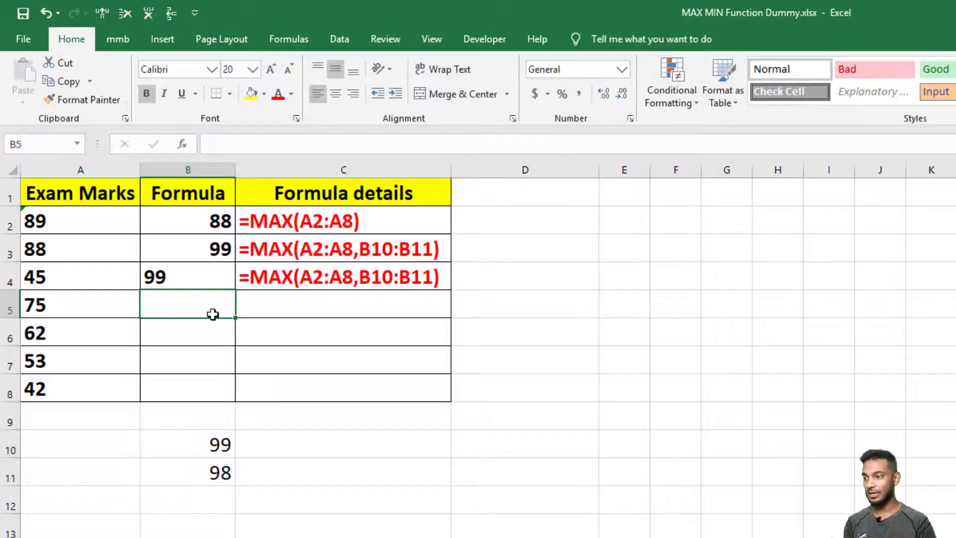
text(=min)
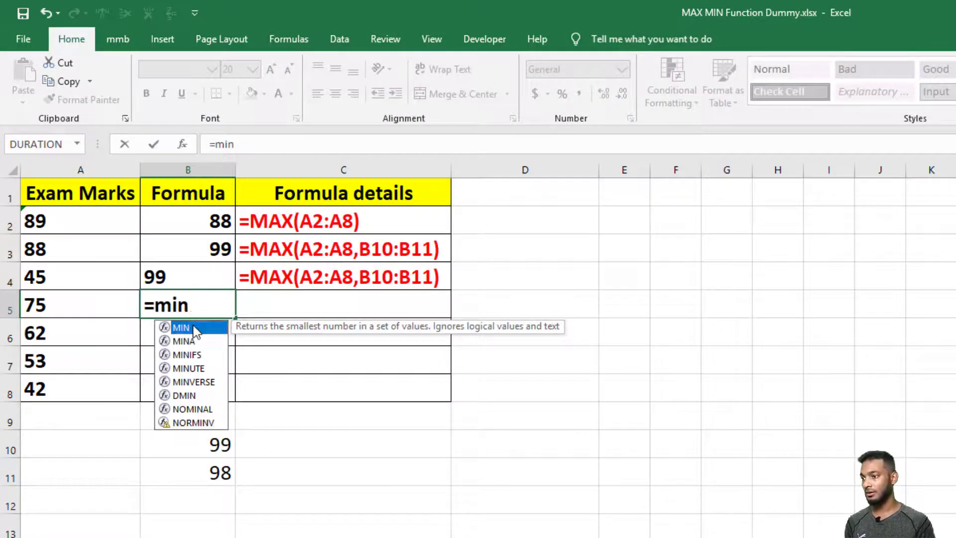
double_click(196, 329)
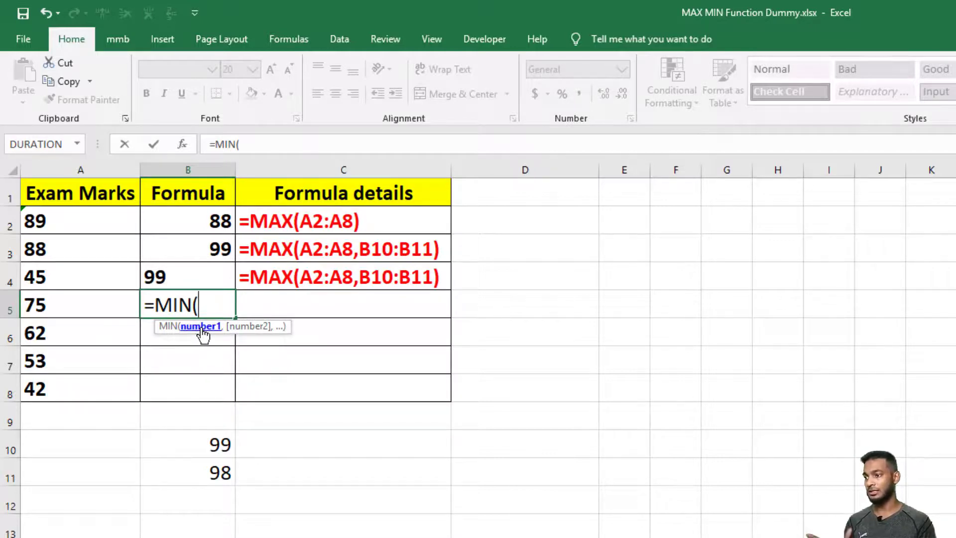
click(77, 222)
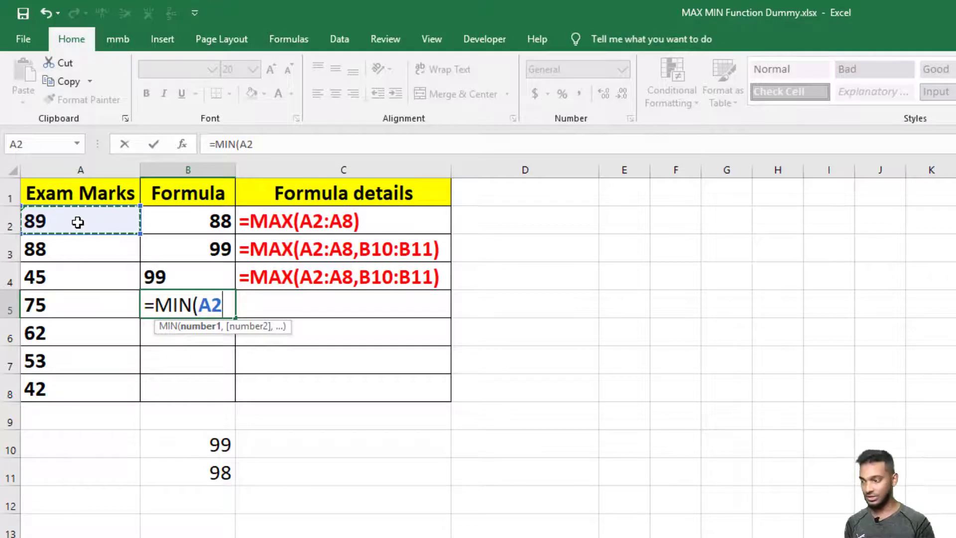
key(ctrl+shift+Down)
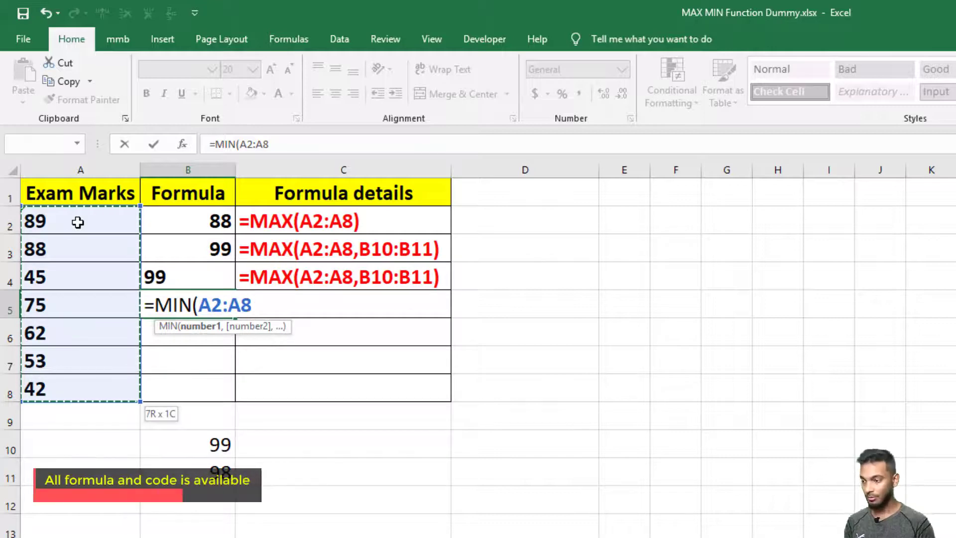
text())
key(Return)
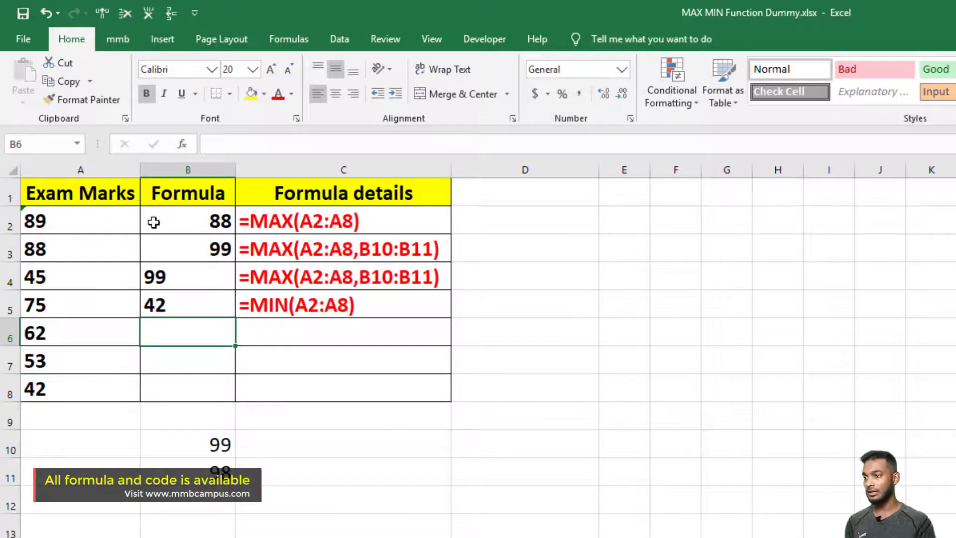
click(172, 307)
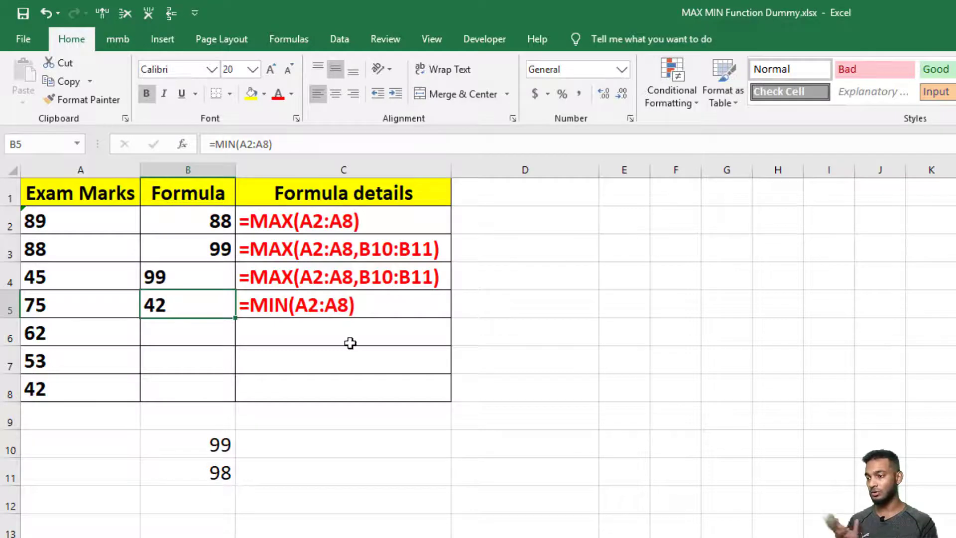
- Enter =MIN(A2:A8, 35,33,34) in cell B6 to find the lowest value among the exam marks and three typed numbers
click(195, 339)
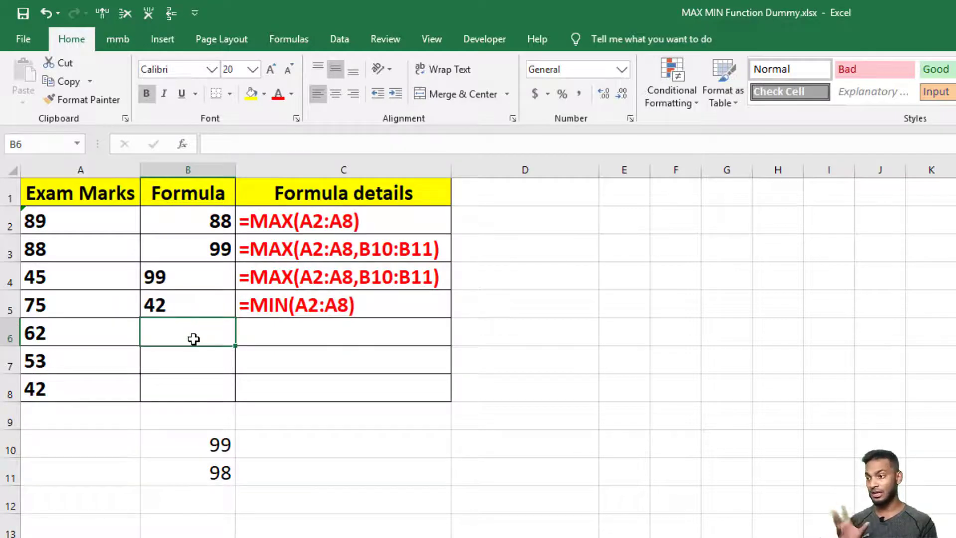
text(=)
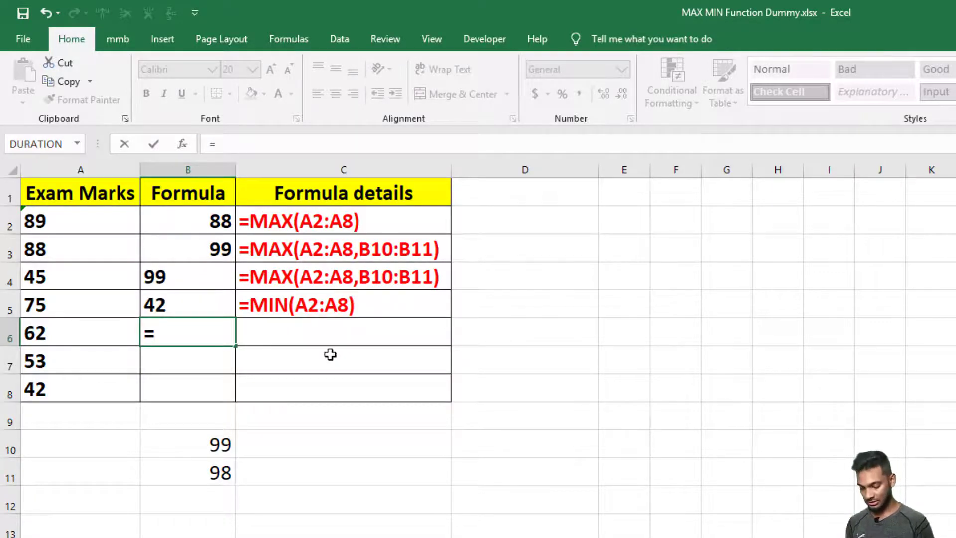
text(min()
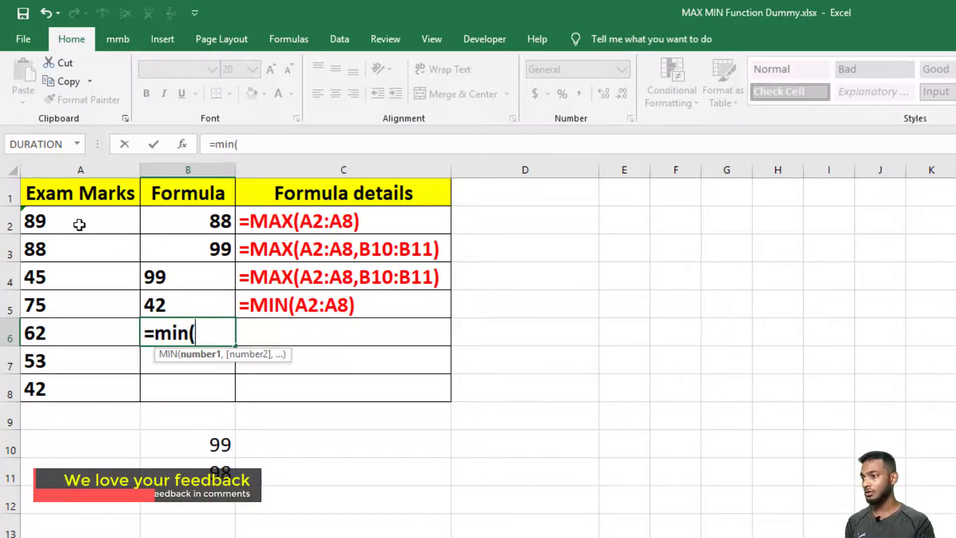
drag(77, 222, 80, 386)
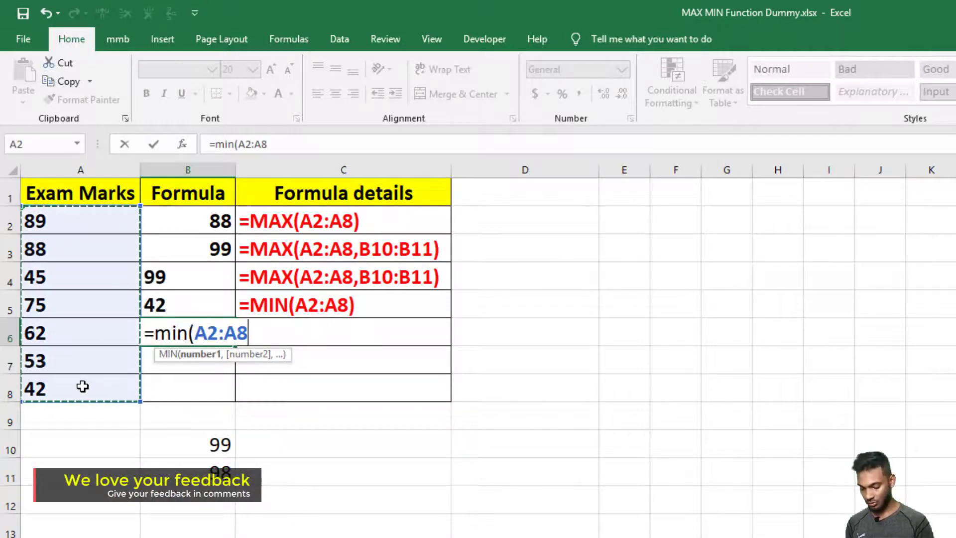
text(, 3)
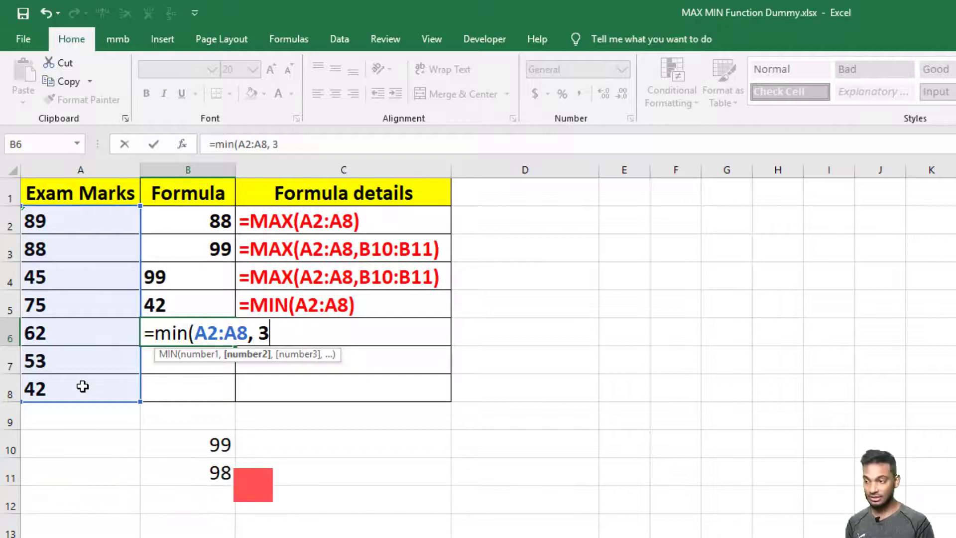
text(5))
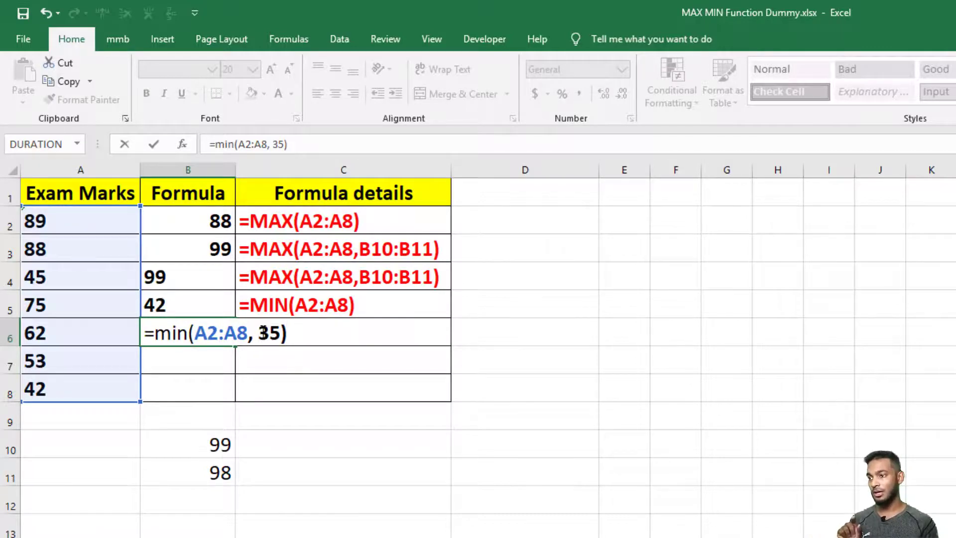
click(278, 331)
text(,)
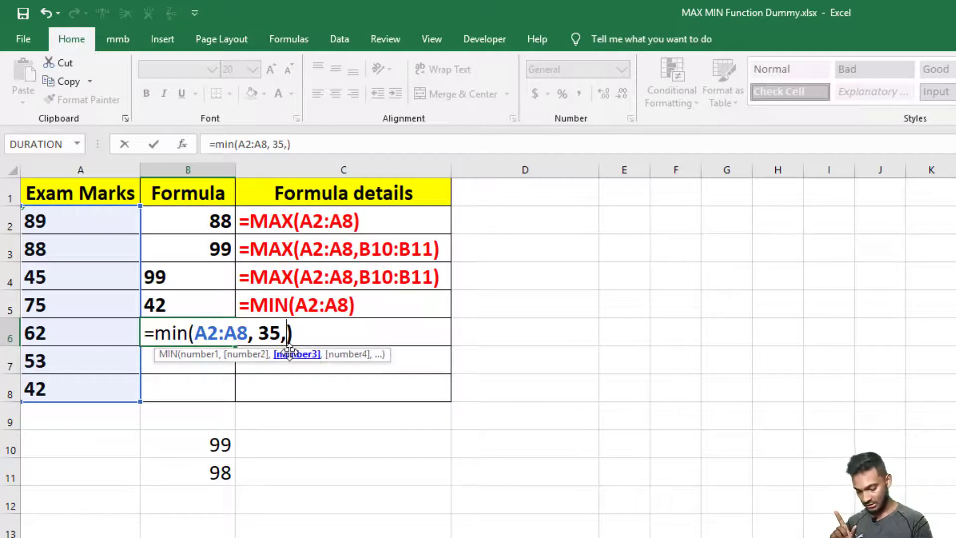
text(33,34)
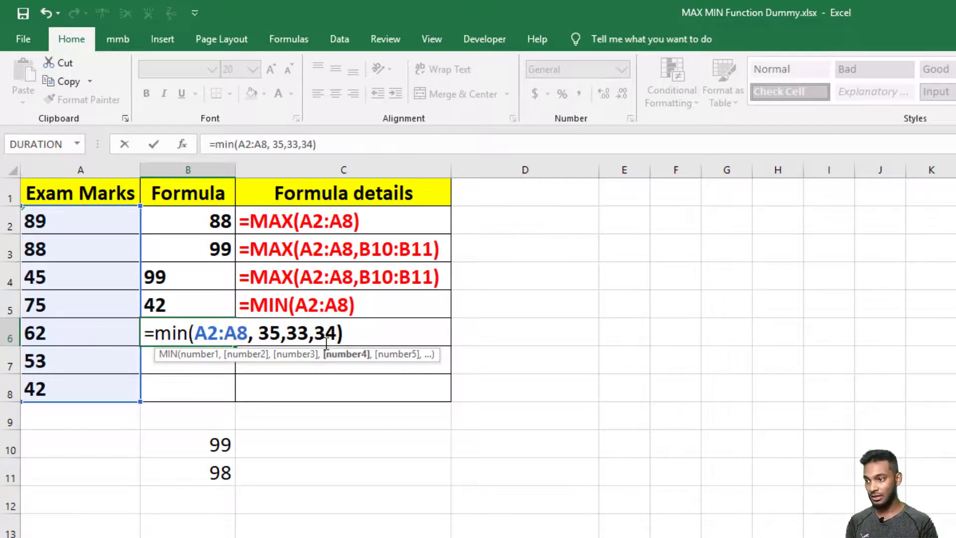
key(Return)
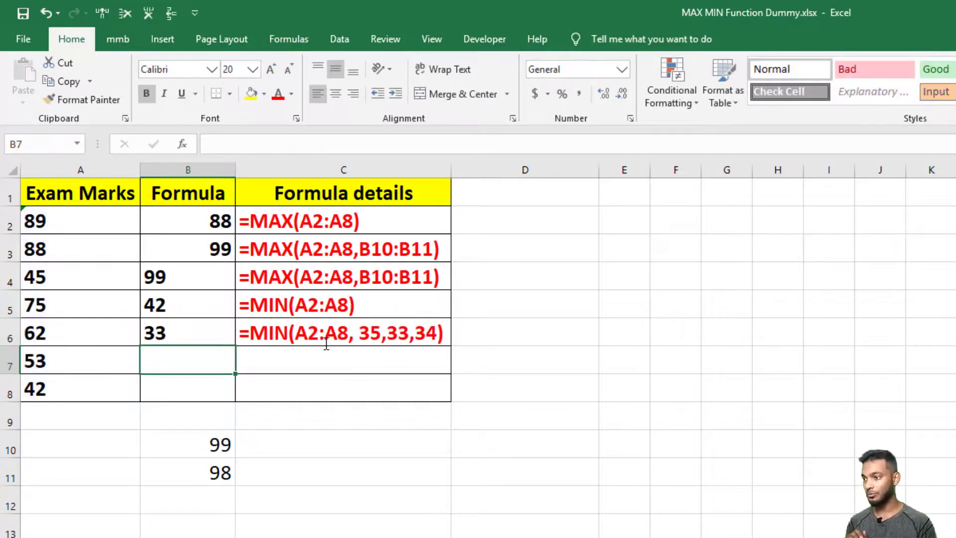
click(197, 333)
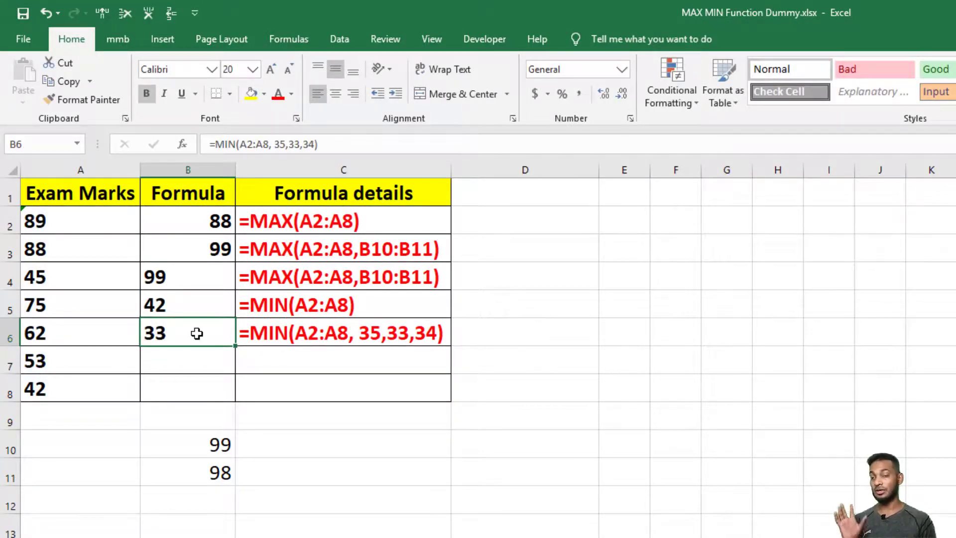